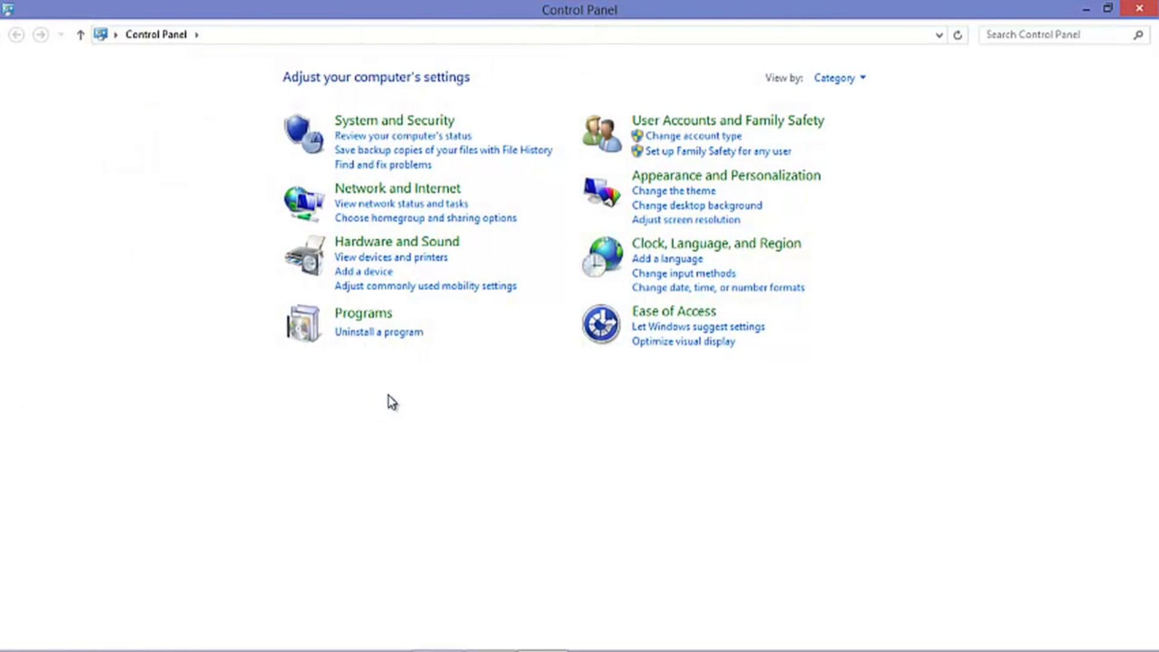
Turn on the Telnet Client Windows feature from Control Panel's Programs section.
{"action": "right_click", "coordinate": [11, 642]}
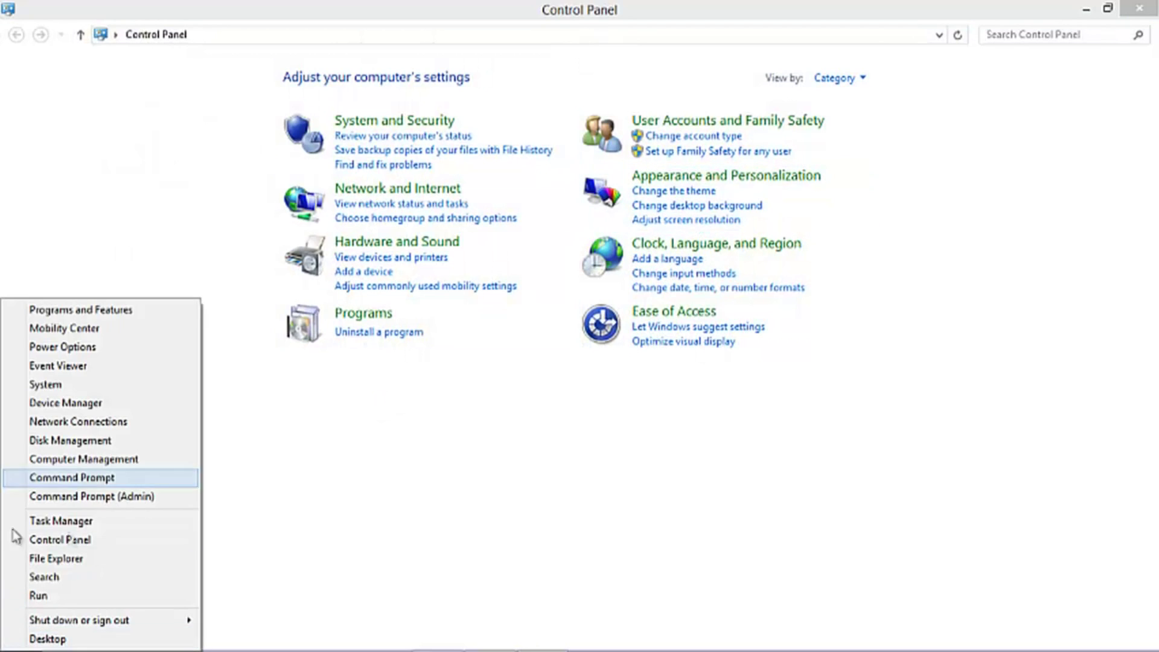
{"action": "left_click", "coordinate": [436, 514]}
{"action": "left_click", "coordinate": [383, 321]}
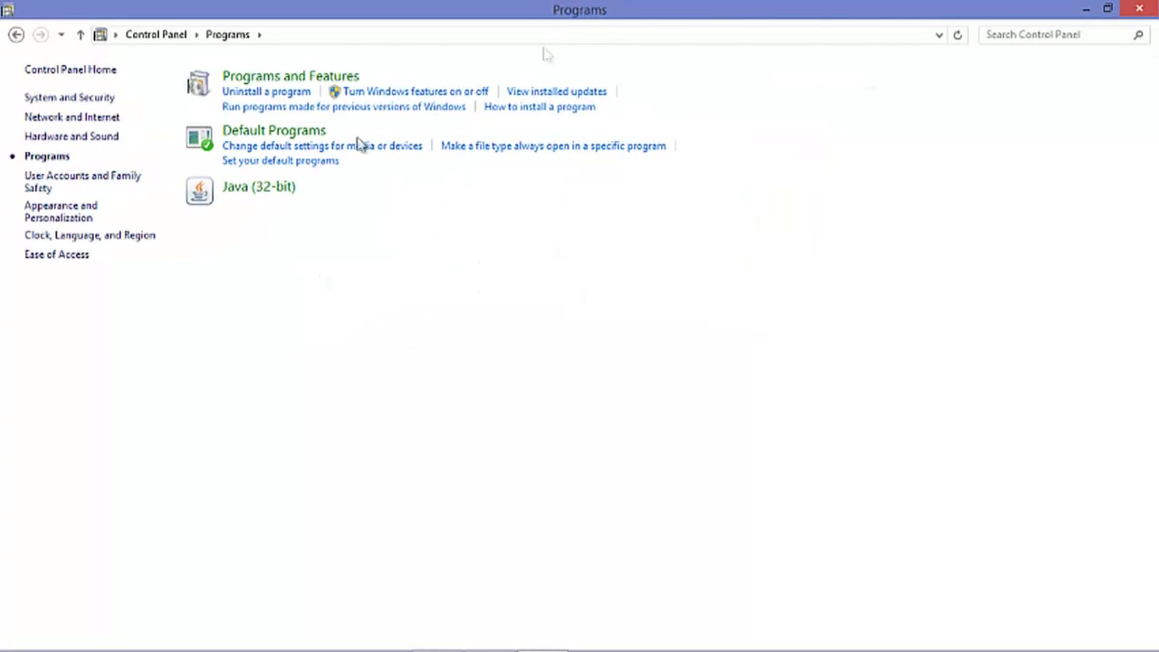
{"action": "left_click", "coordinate": [396, 93]}
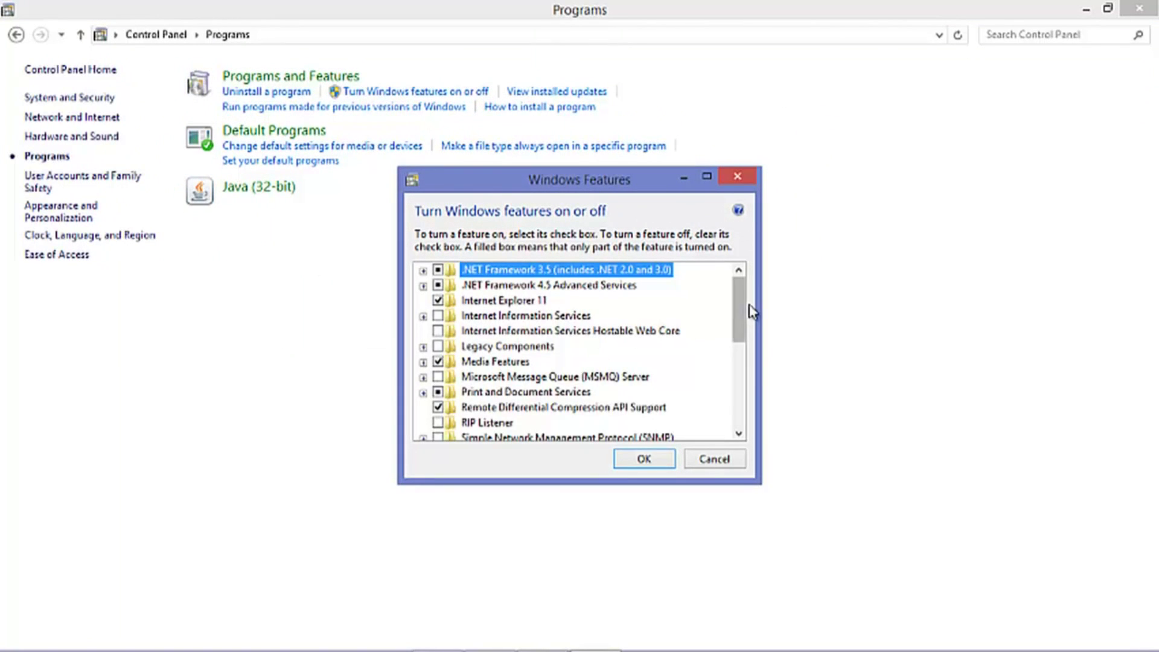
{"action": "left_click_drag", "start_coordinate": [738, 319], "coordinate": [738, 425]}
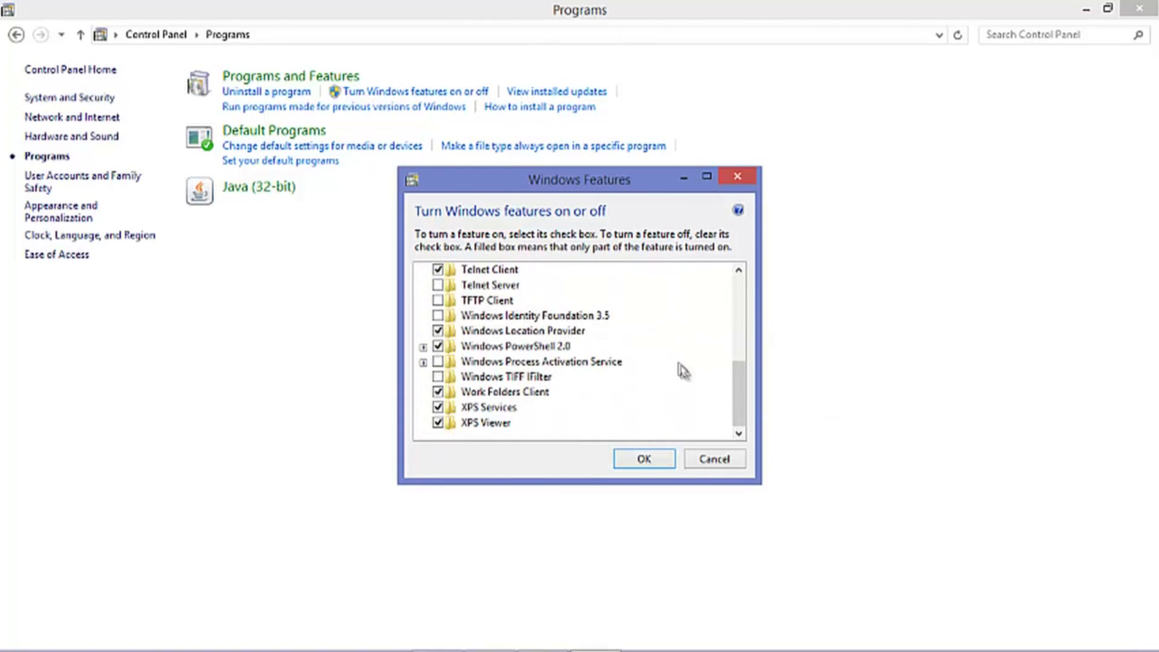
{"action": "scroll", "coordinate": [743, 375], "scroll_direction": "up", "scroll_amount": 2}
{"action": "scroll", "coordinate": [777, 435], "scroll_direction": "up", "scroll_amount": 3}
{"action": "scroll", "coordinate": [760, 366], "scroll_direction": "down", "scroll_amount": 3}
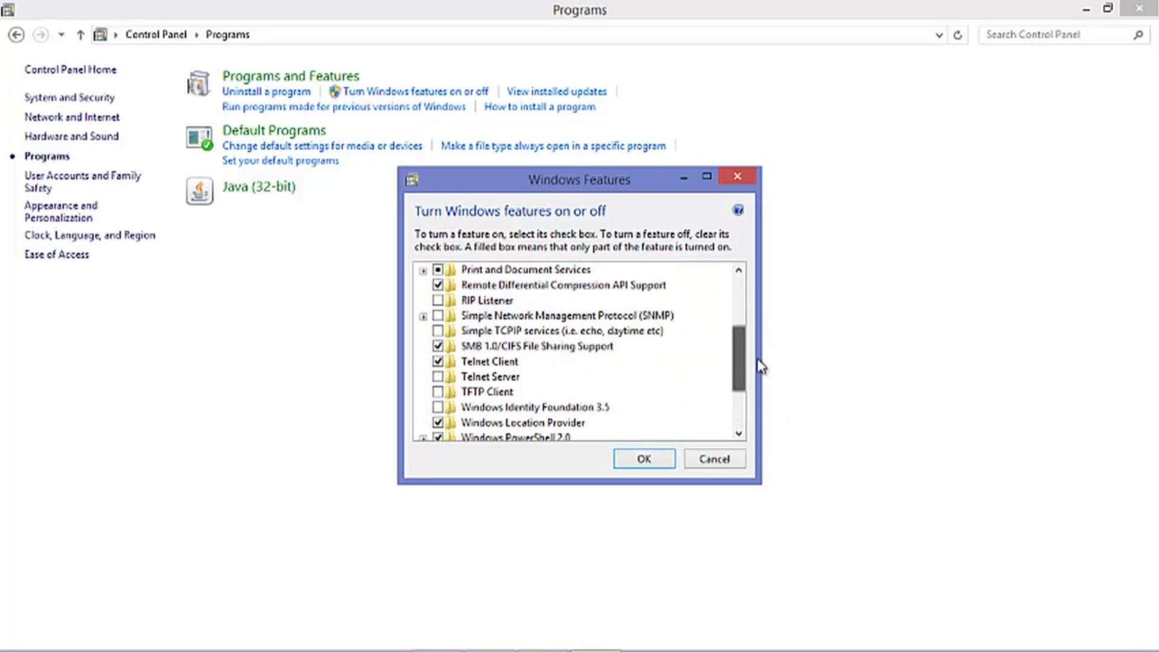
{"action": "left_click", "coordinate": [439, 362]}
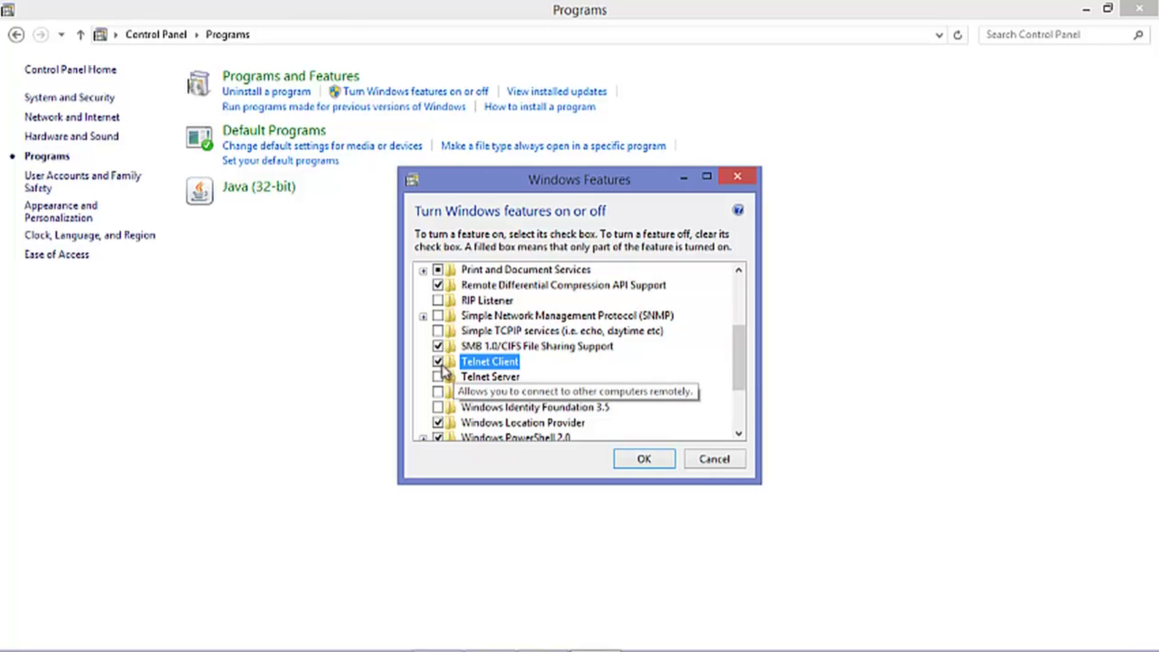
{"action": "left_click", "coordinate": [703, 462]}
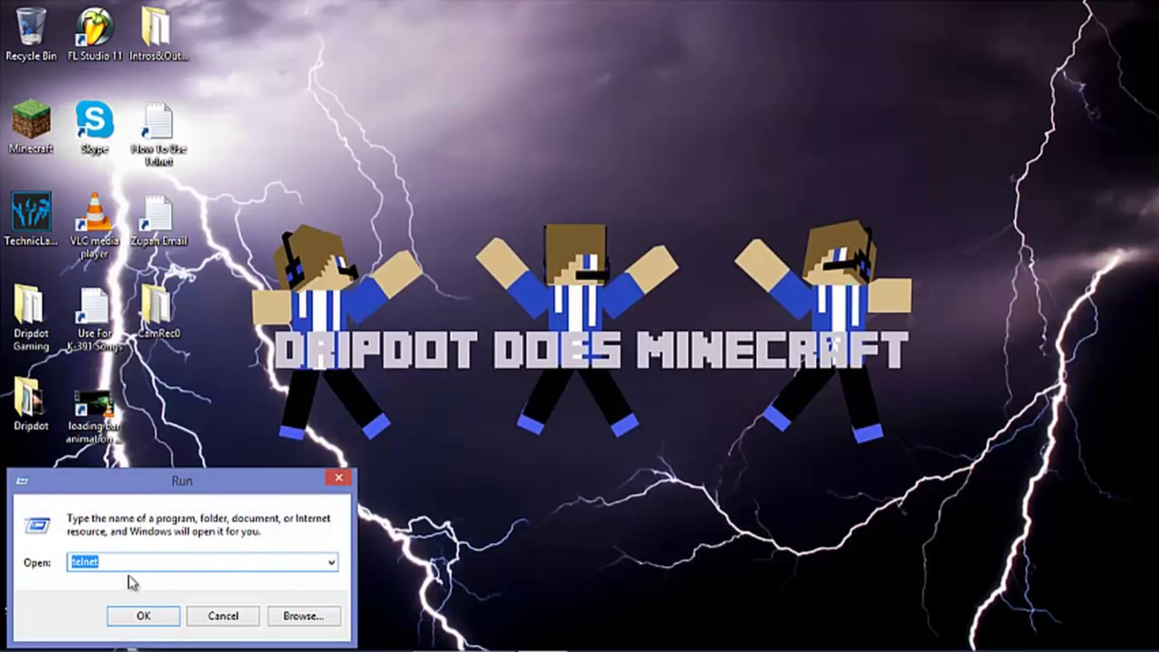
{"action": "type", "text": "telnet"}
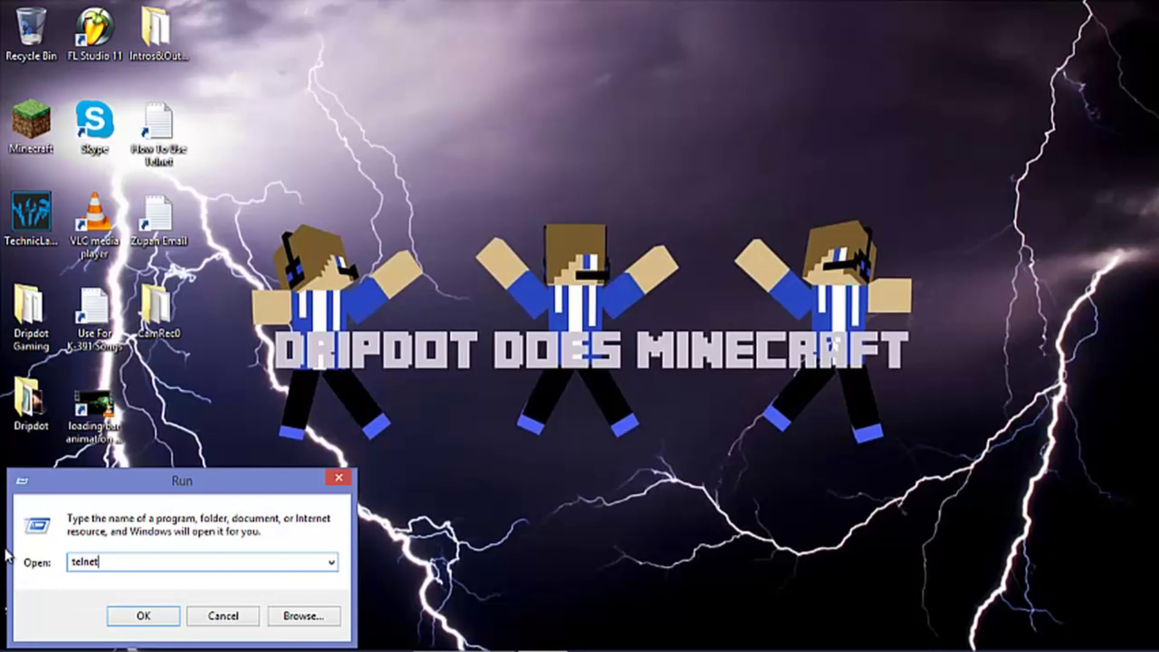
Launch telnet from the Run box and snap its console to the left half.
{"action": "key", "text": "Return"}
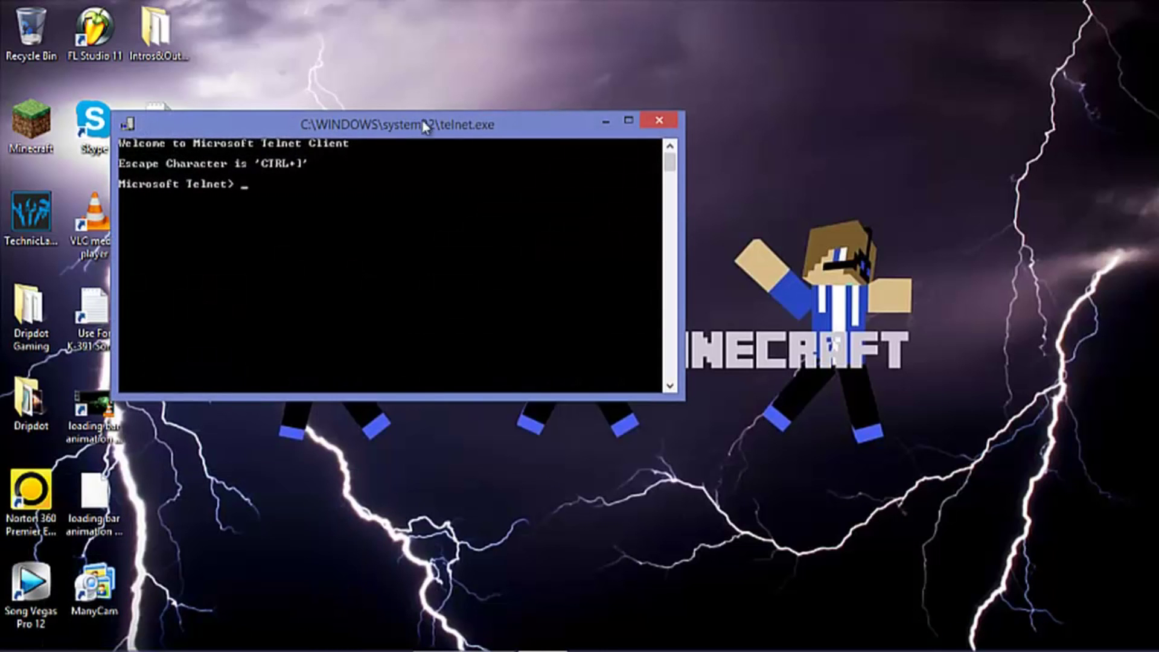
{"action": "mouse_move", "coordinate": [423, 128]}
{"action": "left_mouse_down"}
{"action": "mouse_move", "coordinate": [430, 109]}
{"action": "mouse_move", "coordinate": [484, 96]}
{"action": "mouse_move", "coordinate": [549, 26]}
{"action": "mouse_move", "coordinate": [499, 60]}
{"action": "mouse_move", "coordinate": [504, 134]}
{"action": "mouse_move", "coordinate": [577, 104]}
{"action": "left_mouse_up"}
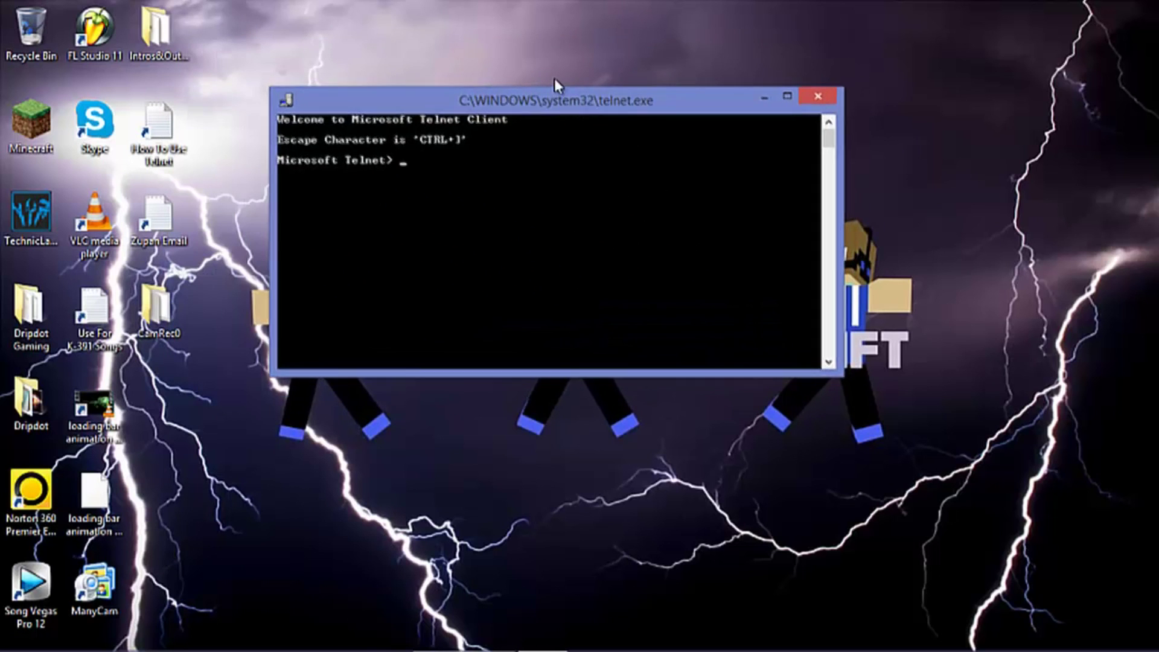
{"action": "key", "text": "super+Left"}
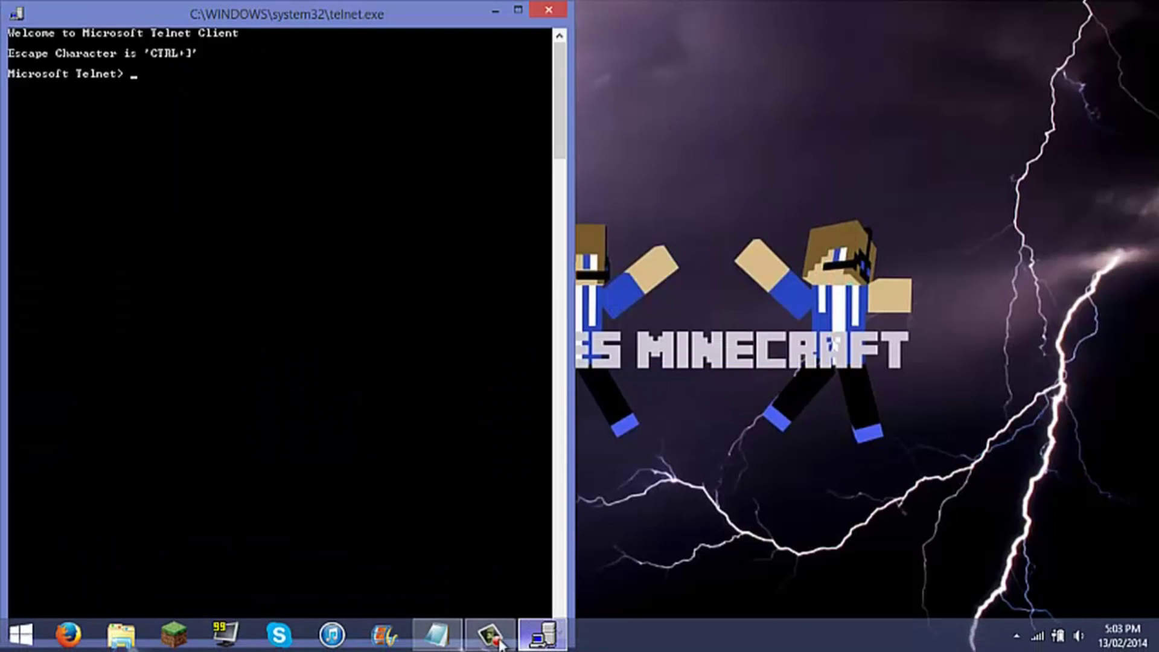
Show the 'How To Use Telnet' notes beside the console, highlighting the SMTP command steps.
{"action": "left_click", "coordinate": [438, 635]}
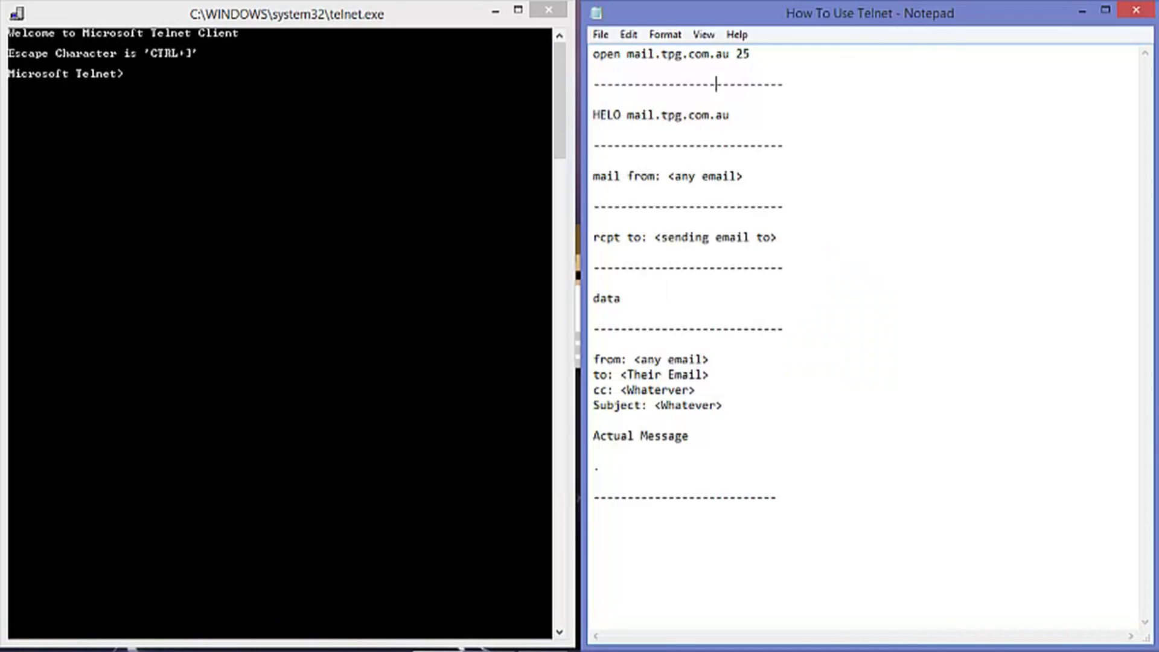
{"action": "left_click_drag", "start_coordinate": [854, 516], "coordinate": [965, 542]}
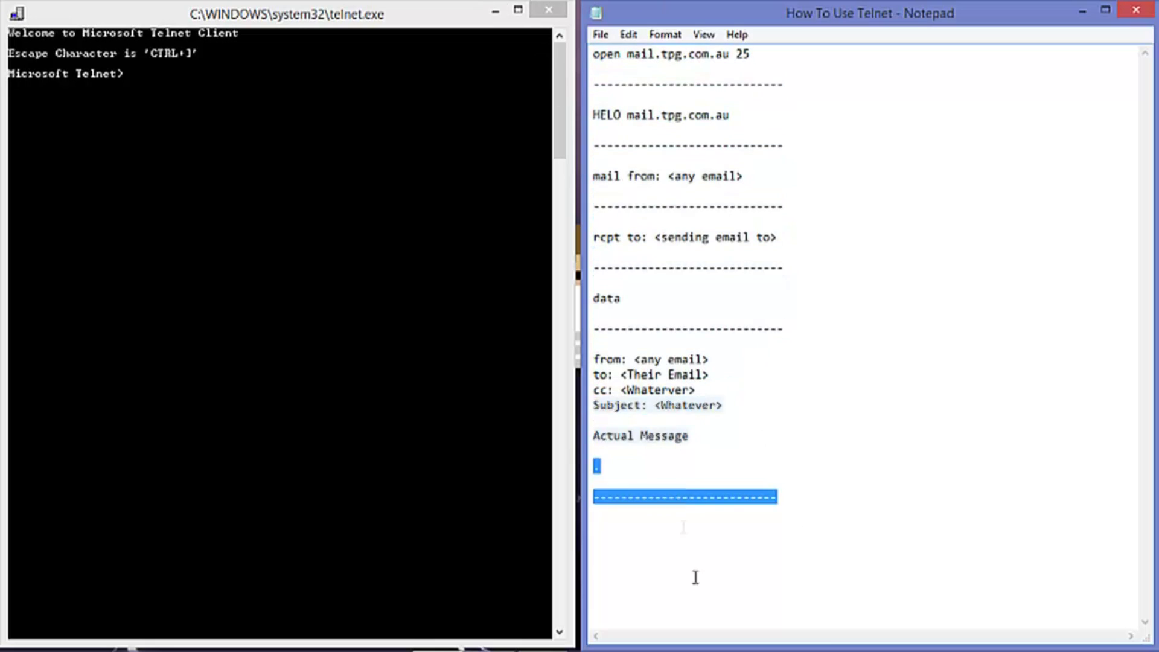
{"action": "left_click", "coordinate": [164, 87]}
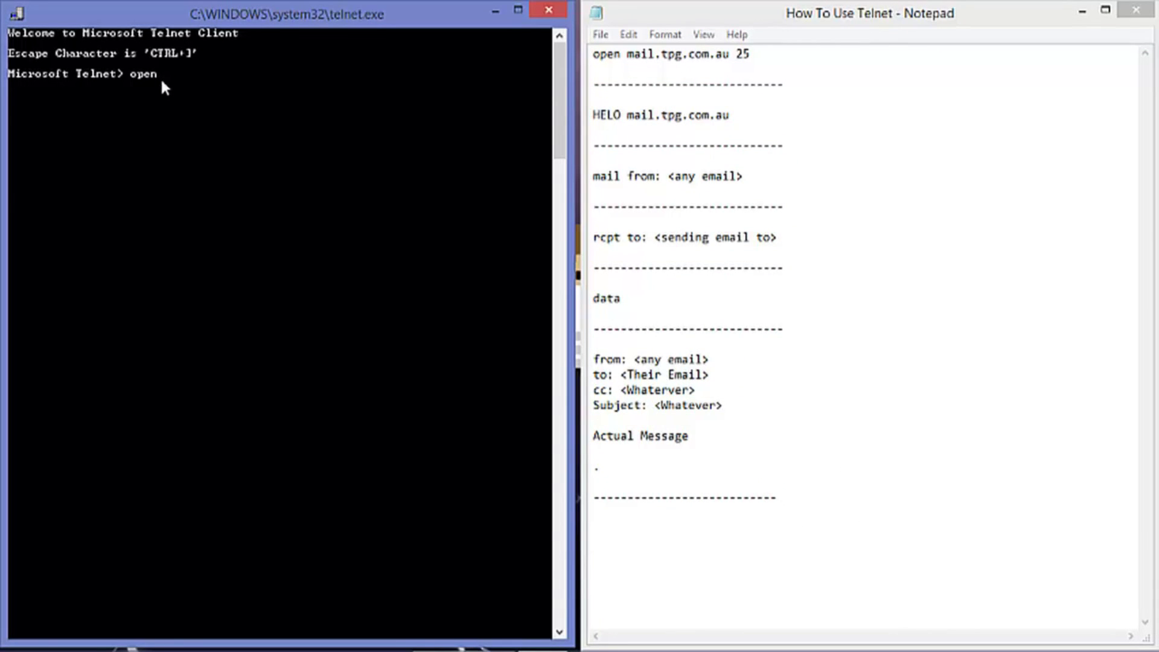
{"action": "type", "text": "mail.tpg.com.au 25"}
Connect to mail.tpg.com.au port 25, send HELO, and submit the spoofed sender and Gmail recipient.
{"action": "key", "text": "Return"}
{"action": "type", "text": "HELO "}
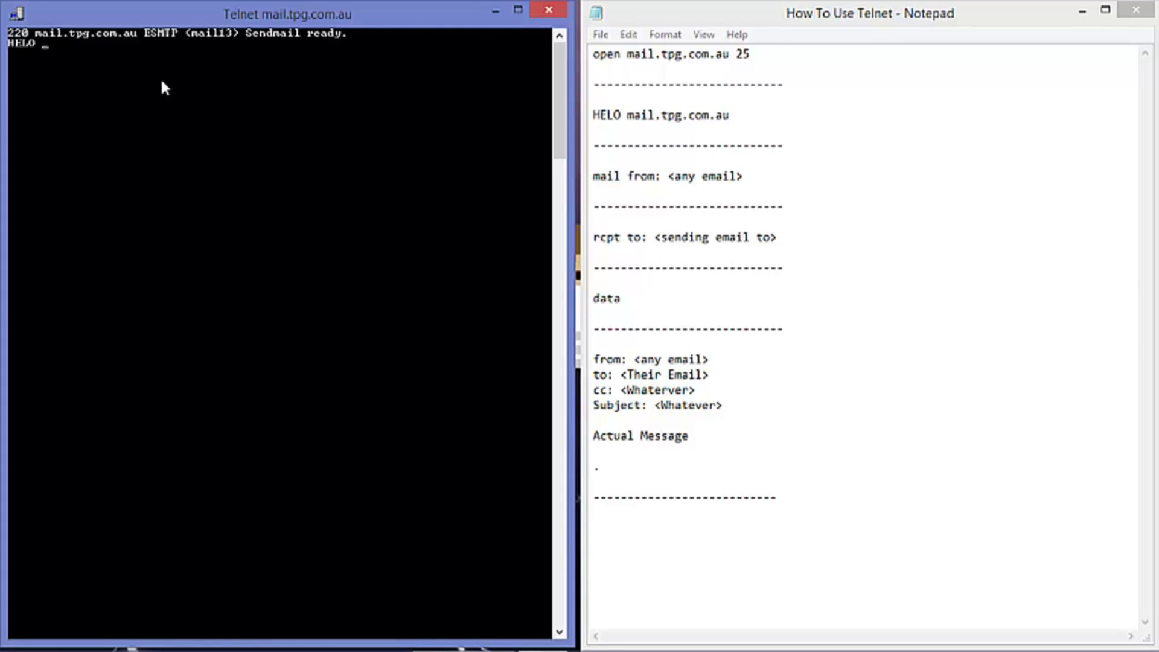
{"action": "type", "text": "mail.tpg.com.au"}
{"action": "key", "text": "Return"}
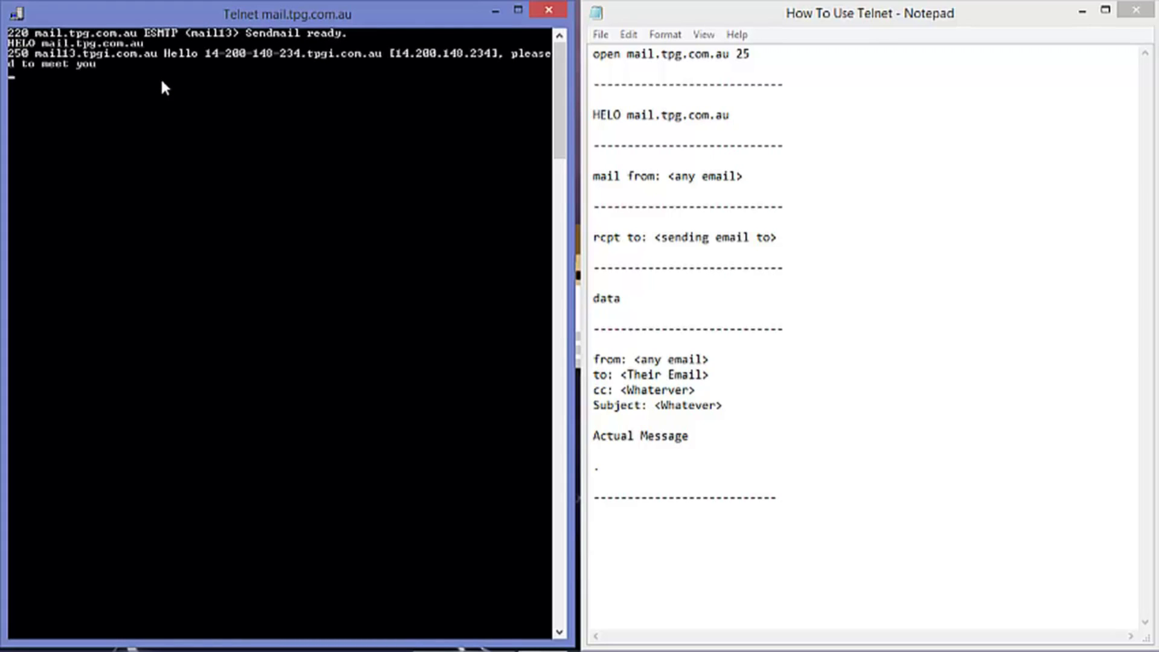
{"action": "type", "text": "mail from"}
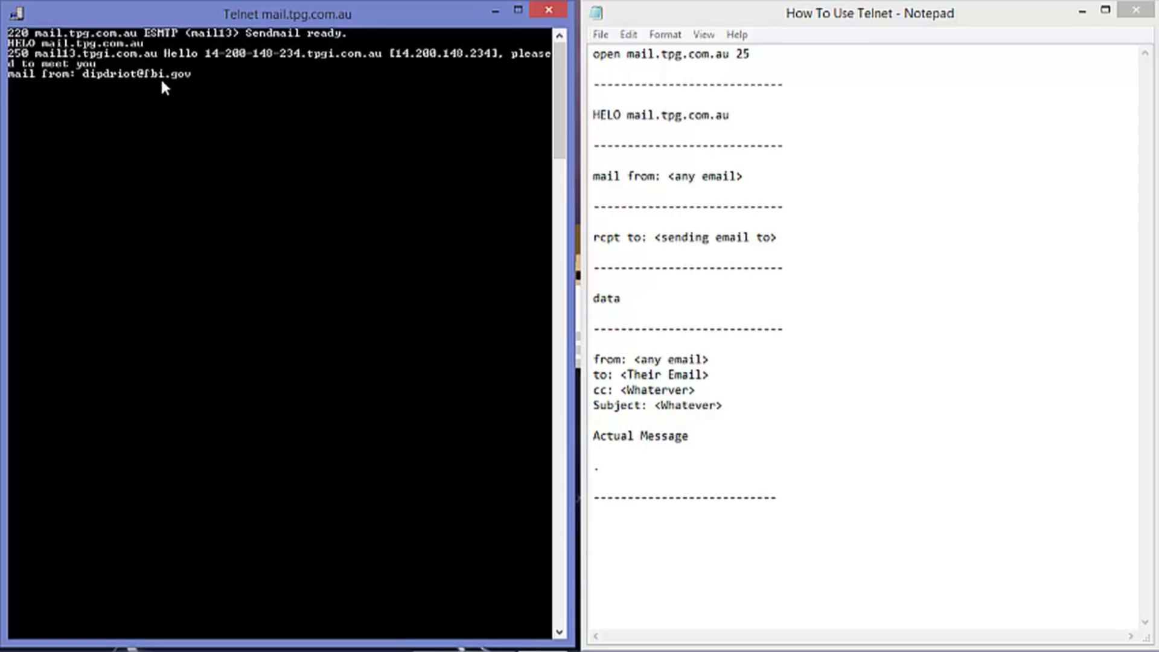
{"action": "key", "text": "Return"}
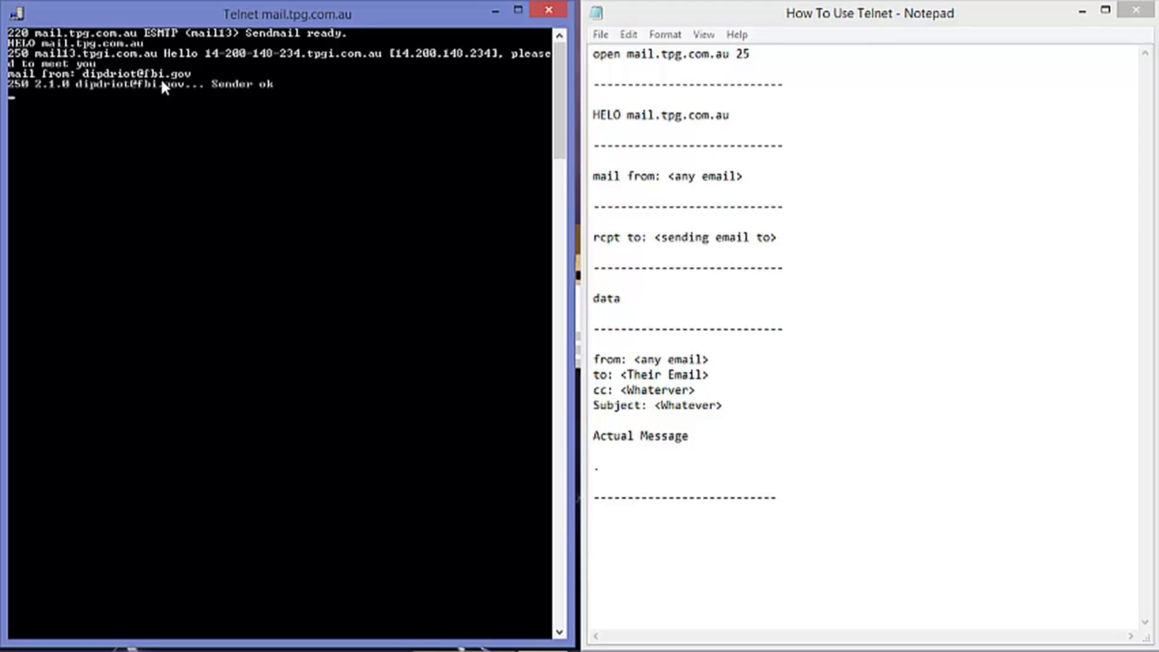
{"action": "type", "text": "rcpt to"}
{"action": "key", "text": "Return"}
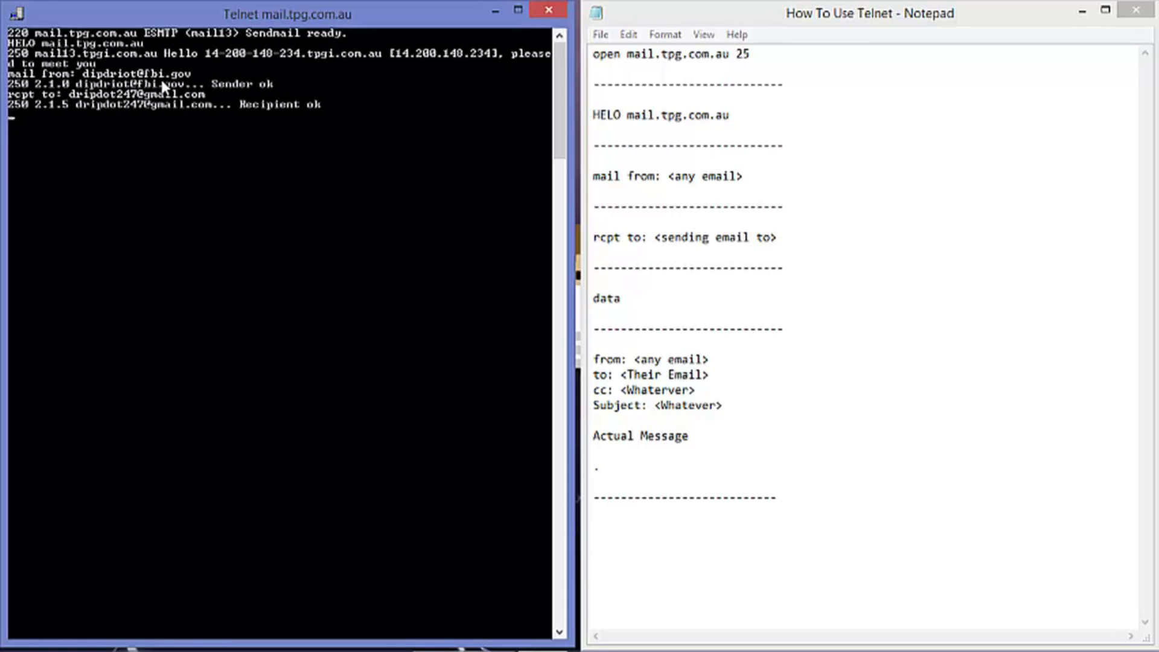
{"action": "type", "text": "data"}
Enter the 'Telnet Test!' headers and Free Ice Cream body, ending with a lone period.
{"action": "key", "text": "Return"}
{"action": "type", "text": "from"}
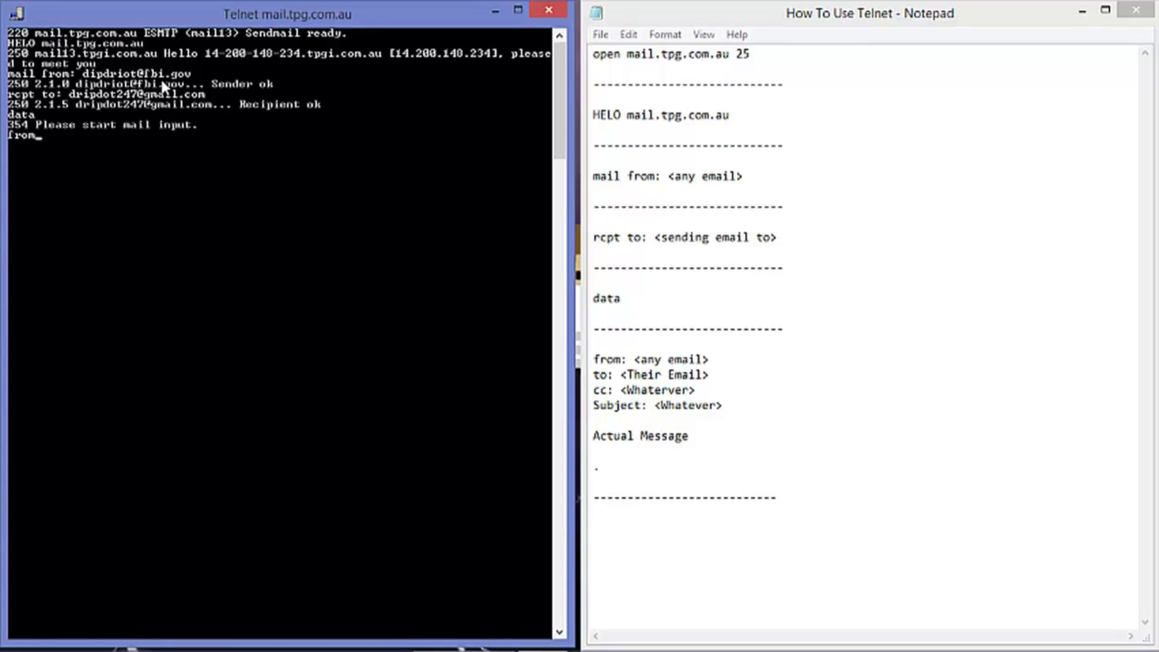
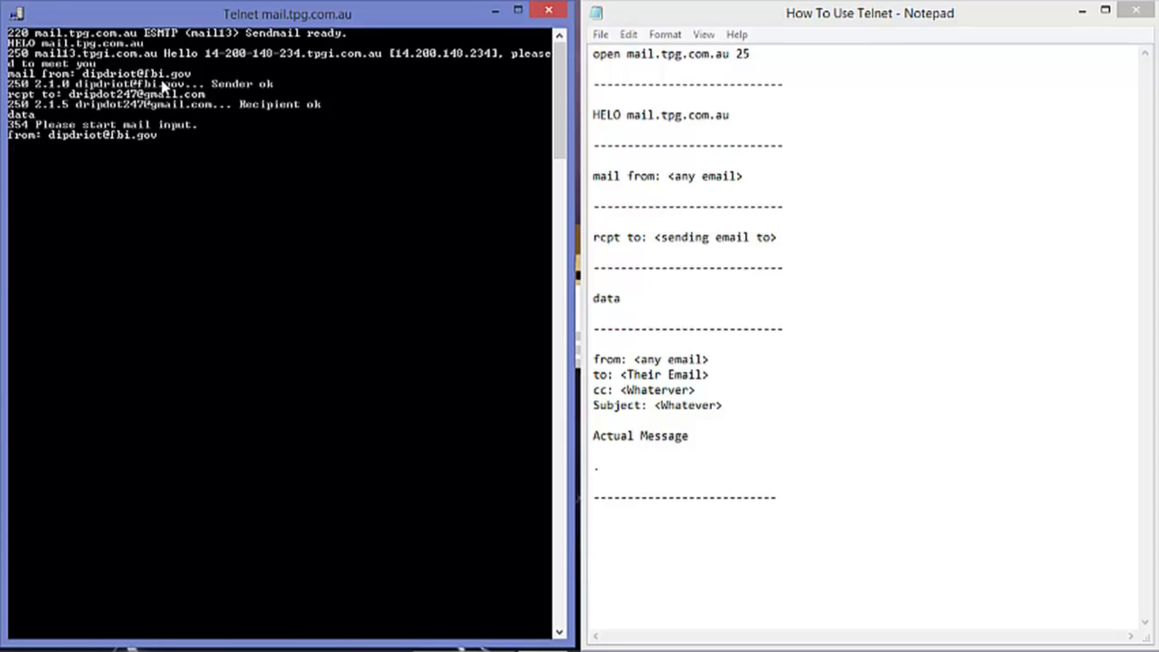
{"action": "key", "text": "Return"}
{"action": "type", "text": "to:"}
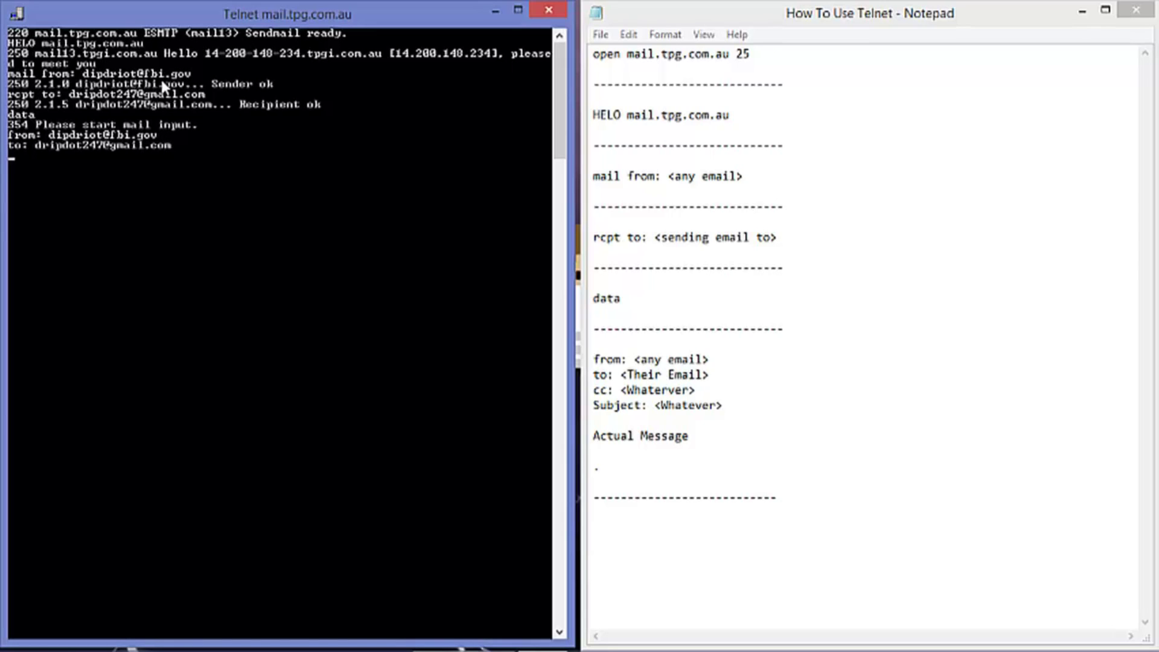
{"action": "type", "text": "audio damage"}
{"action": "type", "text": ": au"}
{"action": "type", "text": "dio damag"}
{"action": "type", "text": "ubject:"}
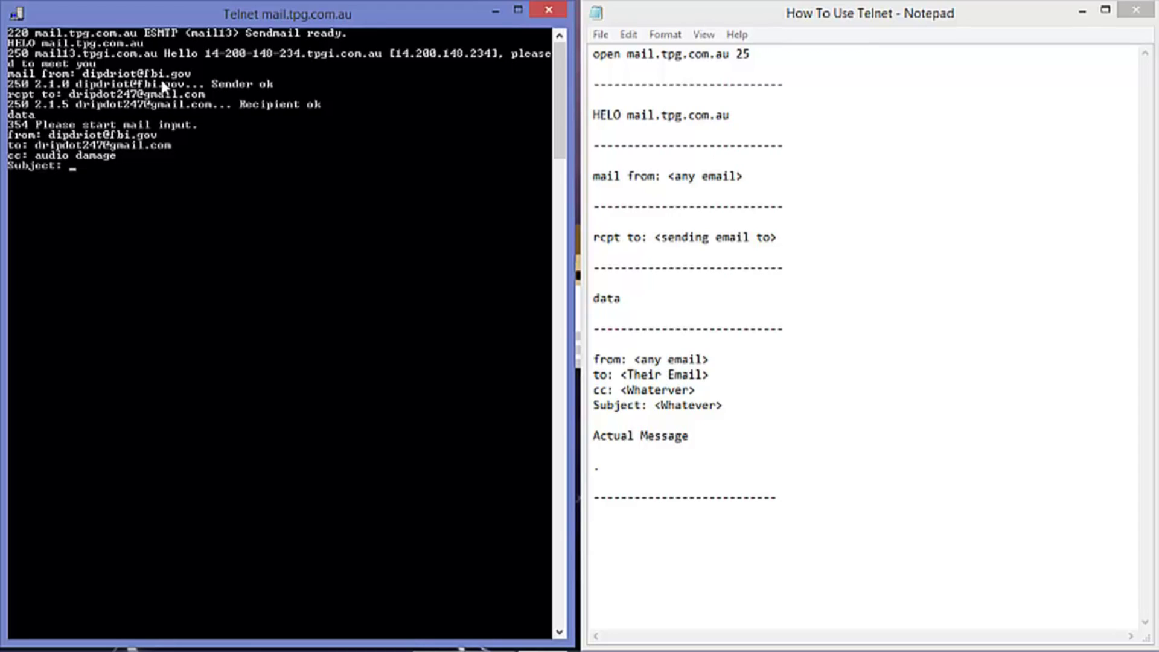
{"action": "type", "text": "Telnet Test"}
{"action": "type", "text": "This Works"}
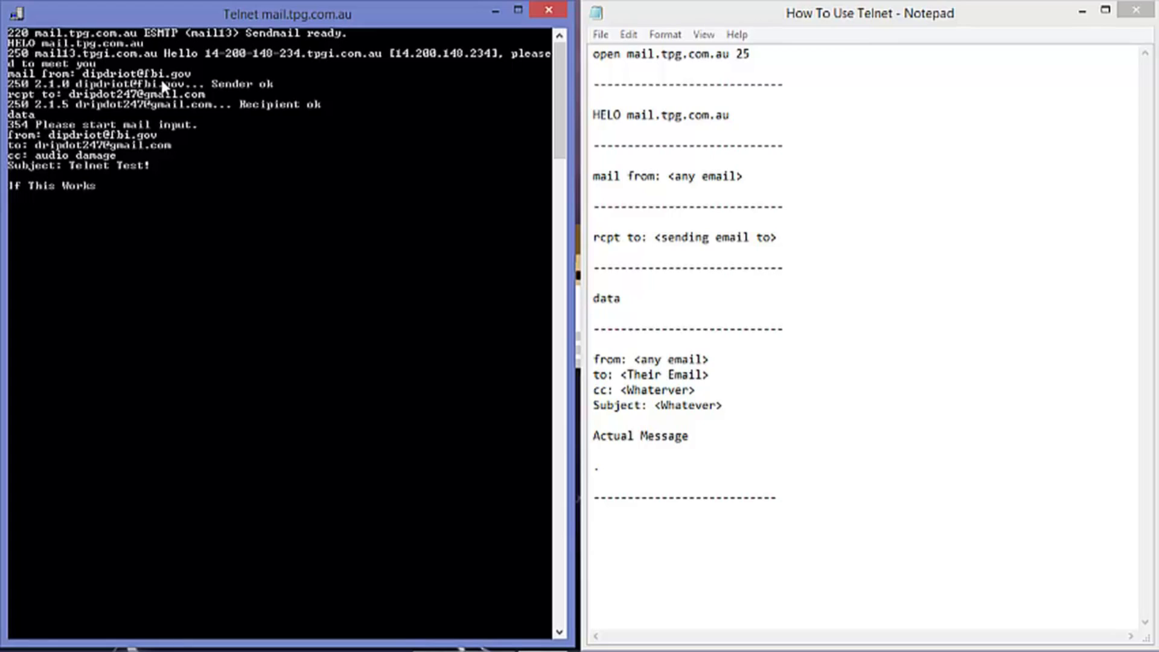
{"action": "type", "text": "! Free Ice Cream!! AHAHAHAHAHA"}
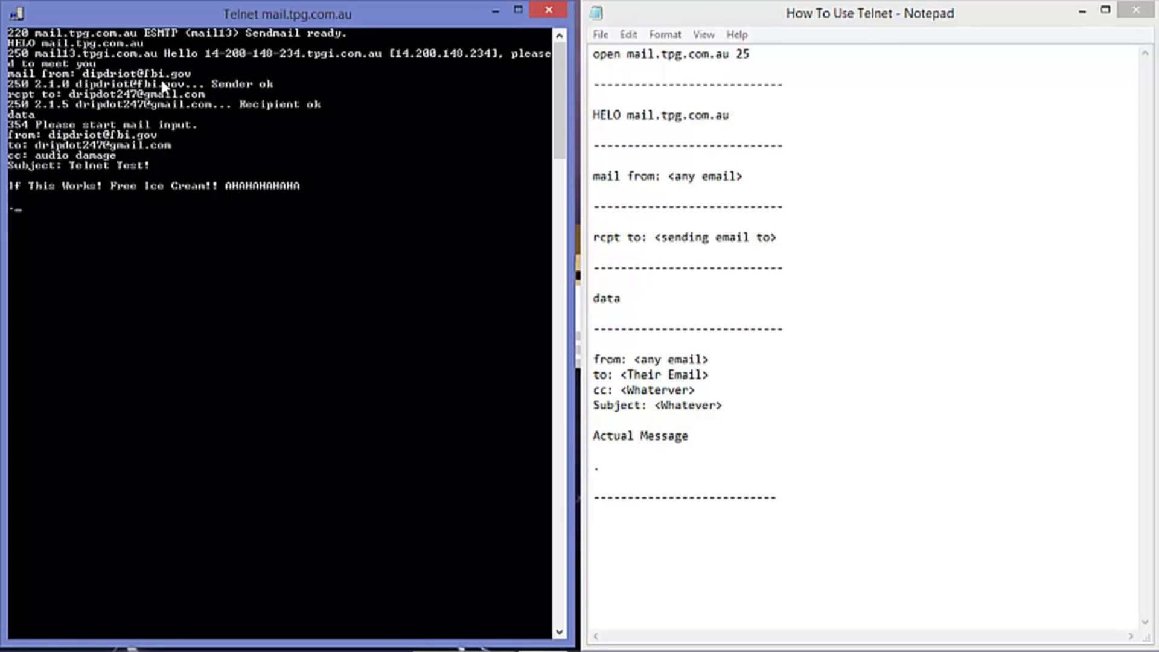
{"action": "key", "text": "Return"}
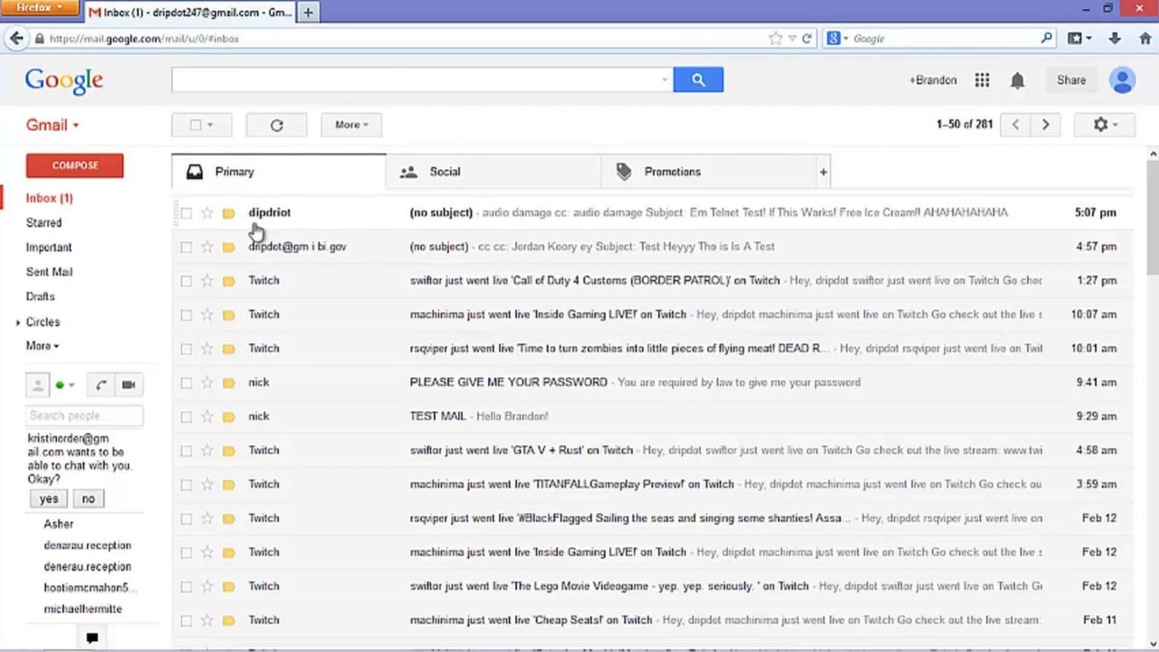
Open the top (no subject) test email in the Gmail inbox.
{"action": "left_click", "coordinate": [471, 218]}
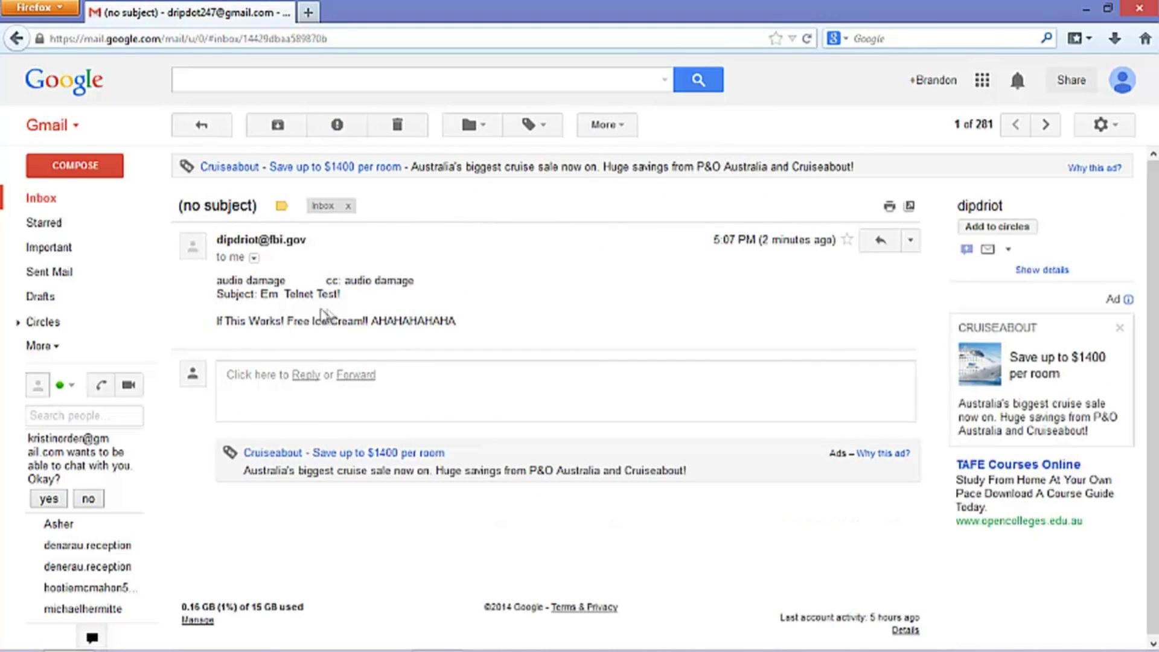